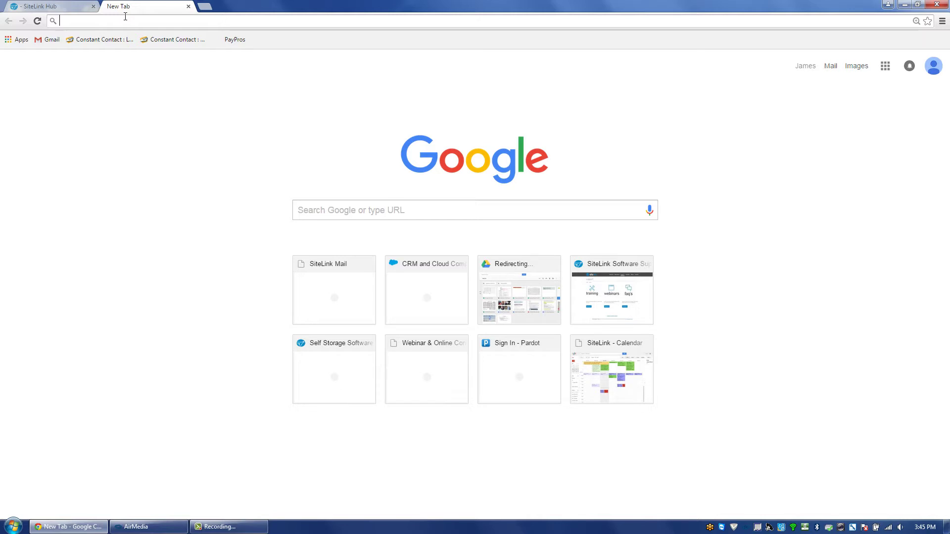
Step: Go to myhub.sitelink.com to load the SiteLink myHub login page
{"action": "left_click", "coordinate": [153, 19]}
{"action": "type", "text": "myhub.sitelink.com"}
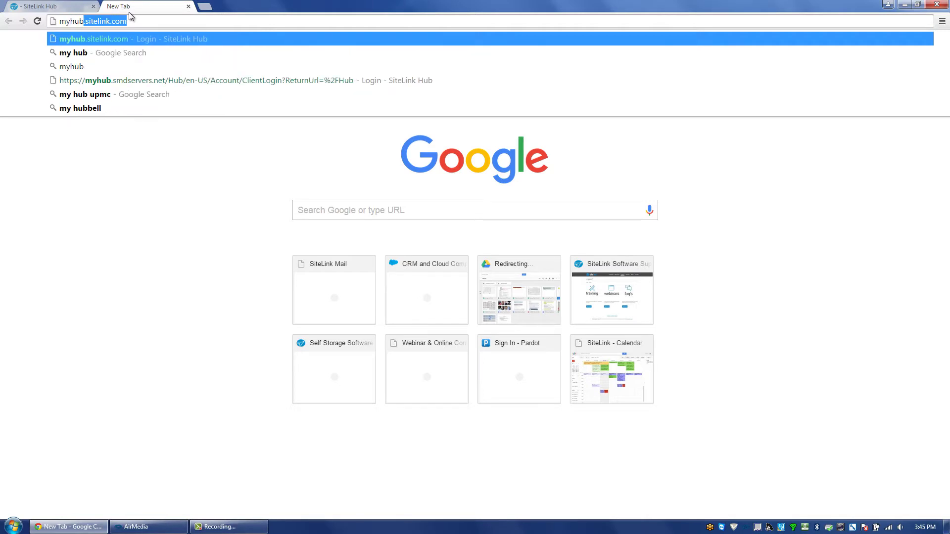
{"action": "key", "text": "Right"}
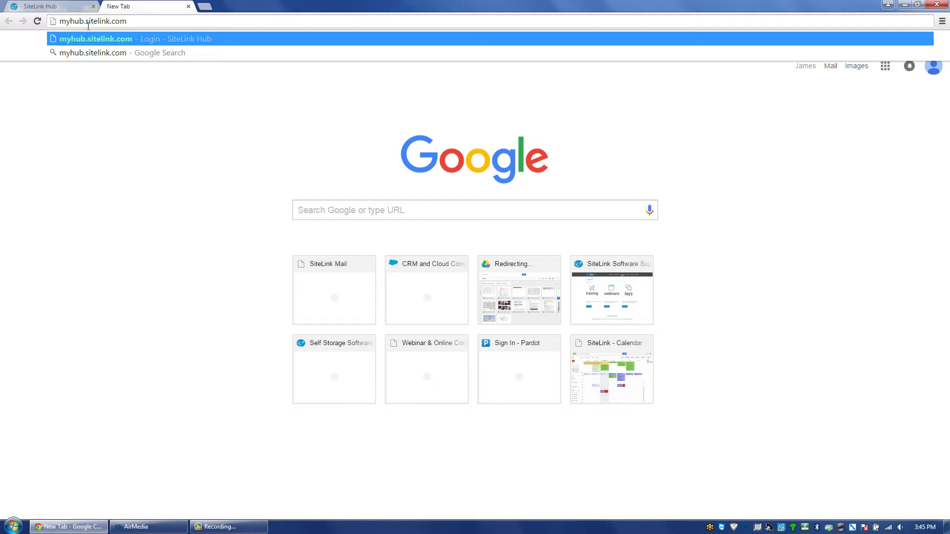
{"action": "triple_click", "coordinate": [121, 25]}
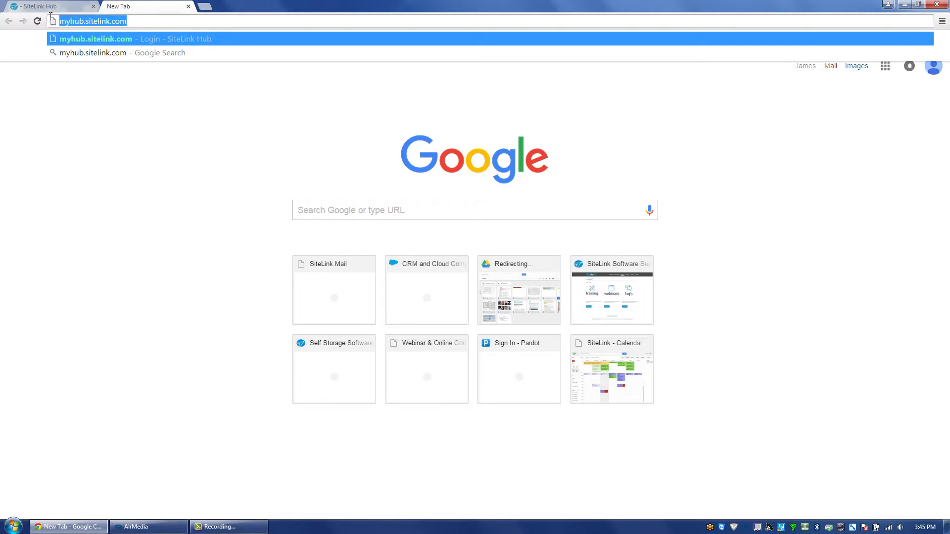
{"action": "left_click", "coordinate": [185, 29]}
{"action": "key", "text": "Return"}
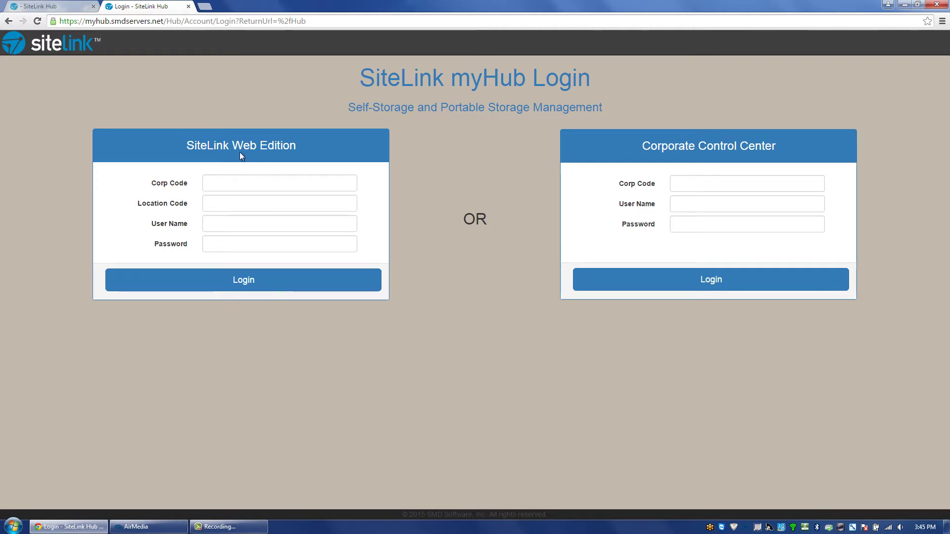
Step: Switch between the SiteLink Hub and Login tabs, ending on the Browns Plains dashboard
{"action": "left_click", "coordinate": [71, 7]}
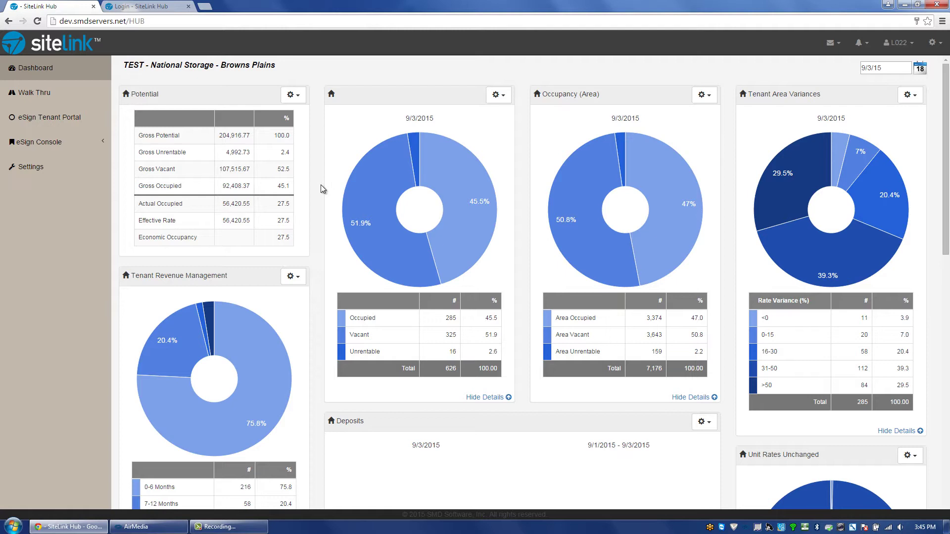
{"action": "left_click", "coordinate": [151, 7]}
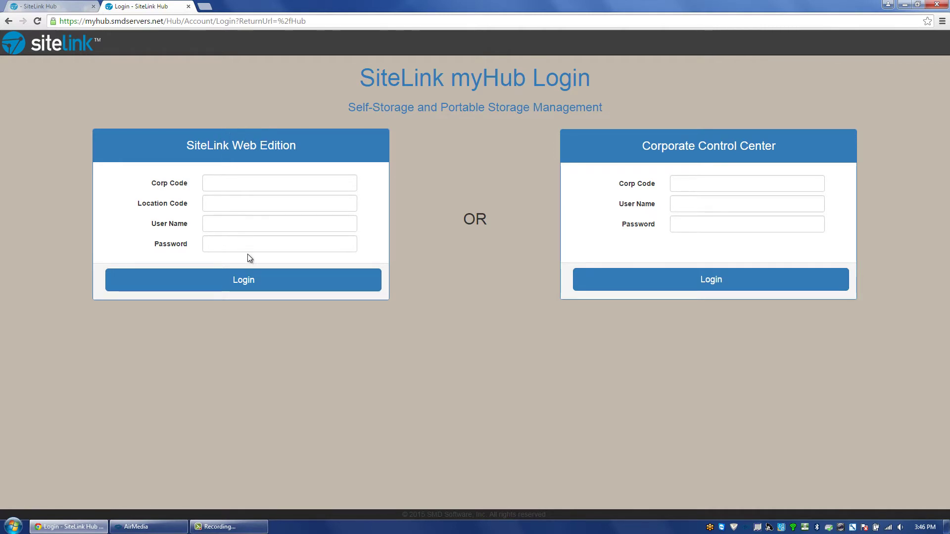
{"action": "left_click", "coordinate": [49, 6]}
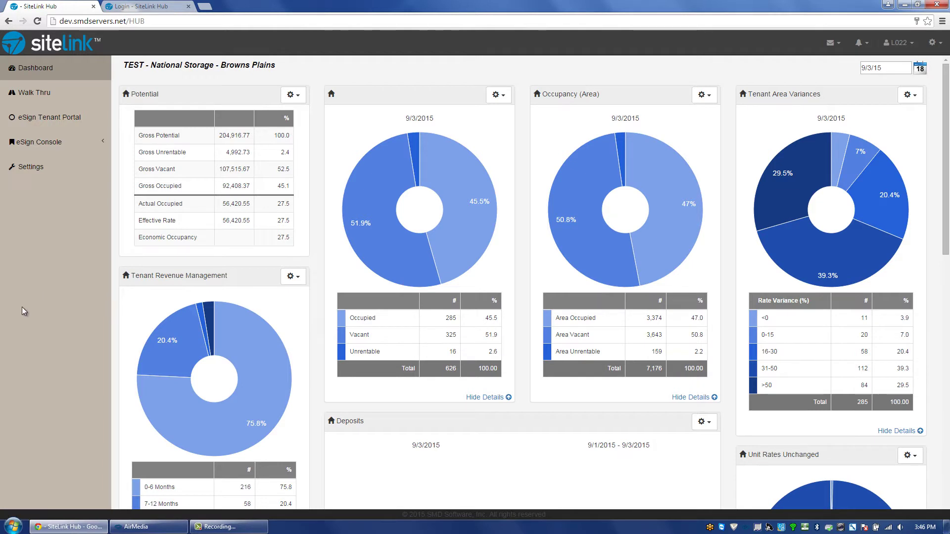
{"action": "left_click", "coordinate": [32, 70]}
{"action": "mouse_move", "coordinate": [212, 321]}
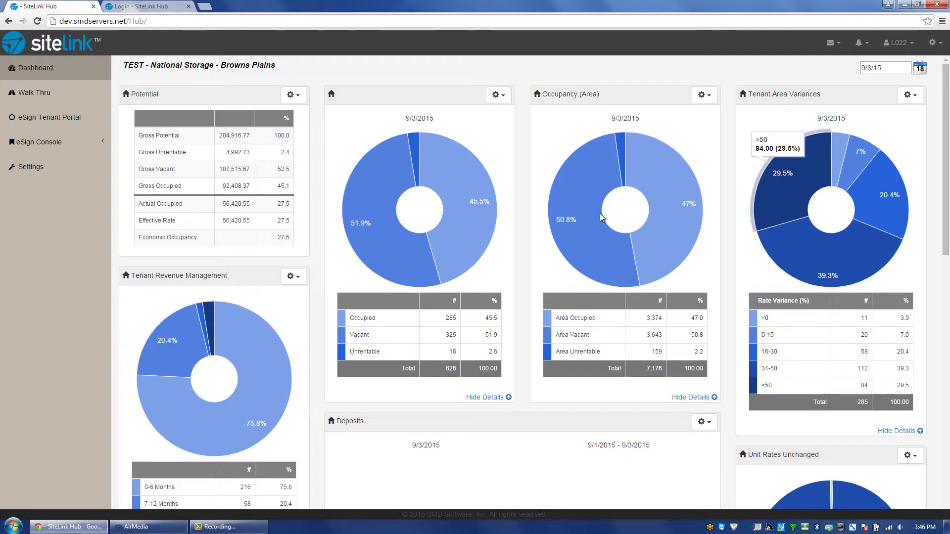
{"action": "mouse_move", "coordinate": [244, 383]}
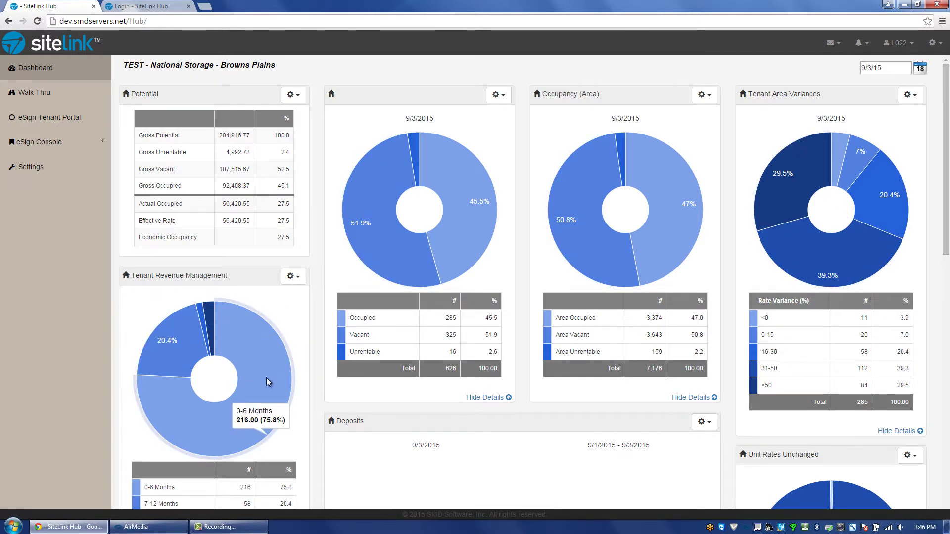
{"action": "mouse_move", "coordinate": [390, 250]}
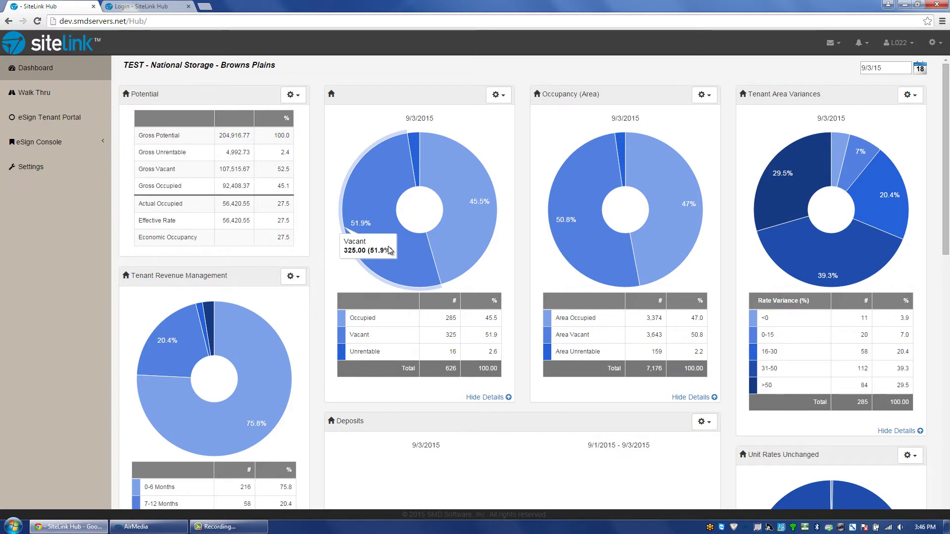
{"action": "double_click", "coordinate": [166, 136]}
{"action": "triple_click", "coordinate": [188, 139]}
{"action": "left_click", "coordinate": [191, 87]}
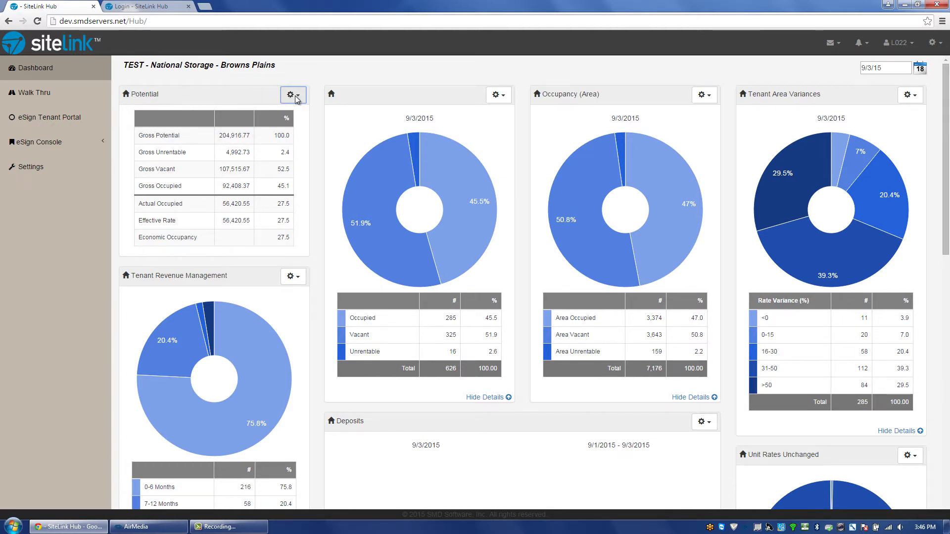
{"action": "left_click", "coordinate": [300, 98]}
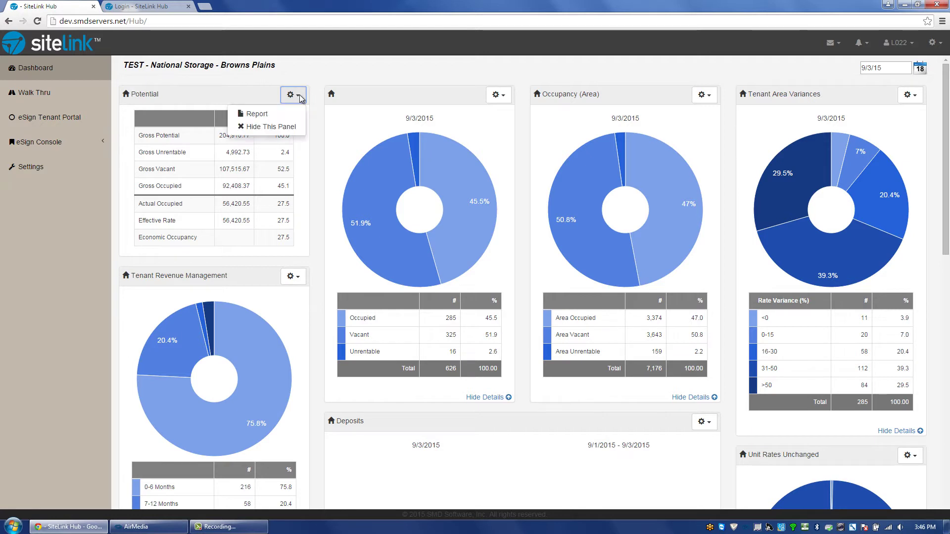
{"action": "left_click", "coordinate": [256, 114]}
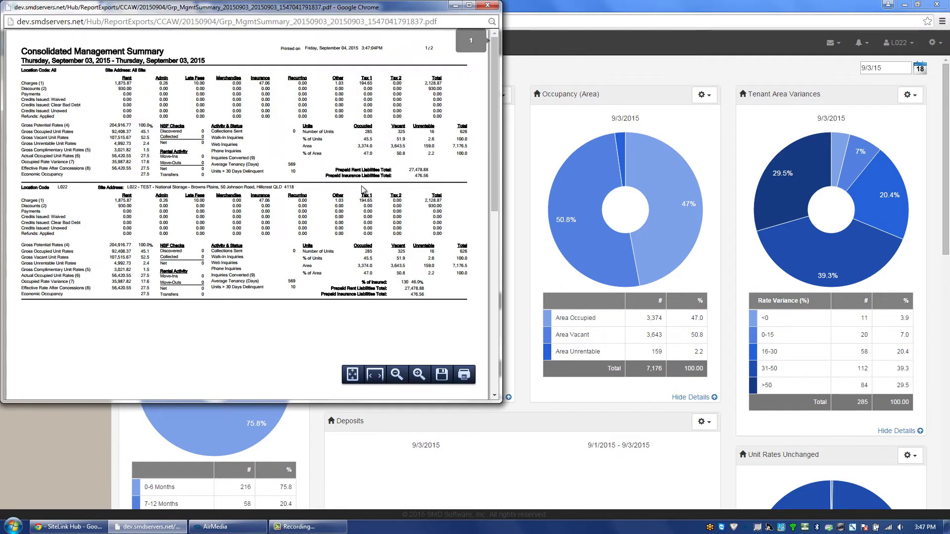
{"action": "left_click", "coordinate": [487, 5]}
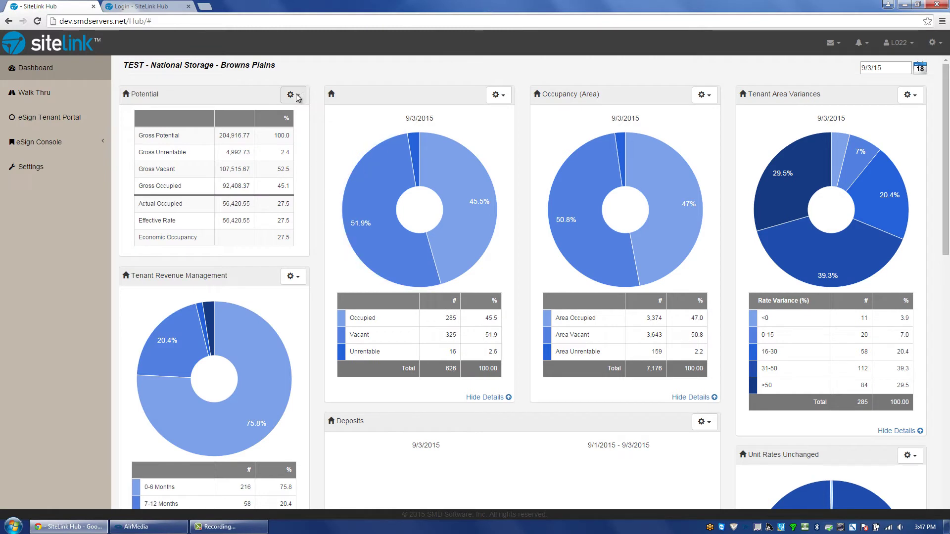
{"action": "left_click", "coordinate": [297, 96]}
{"action": "left_click", "coordinate": [315, 85]}
Step: Hide the Potential panel from its gear menu and drag the occupancy chart into the middle column
{"action": "left_click", "coordinate": [294, 95]}
{"action": "left_click", "coordinate": [264, 127]}
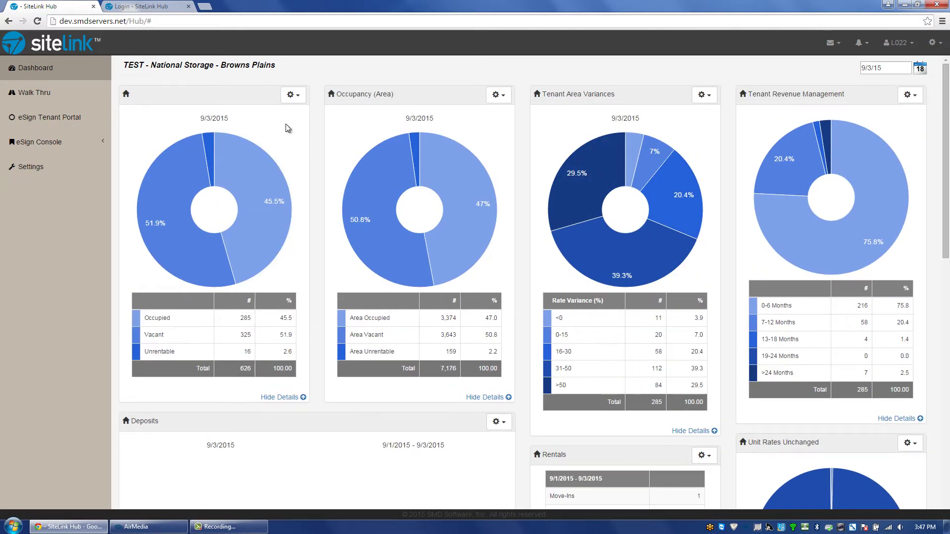
{"action": "left_click_drag", "start_coordinate": [257, 100], "coordinate": [509, 98]}
{"action": "scroll", "coordinate": [870, 239], "scroll_direction": "down", "scroll_amount": 3}
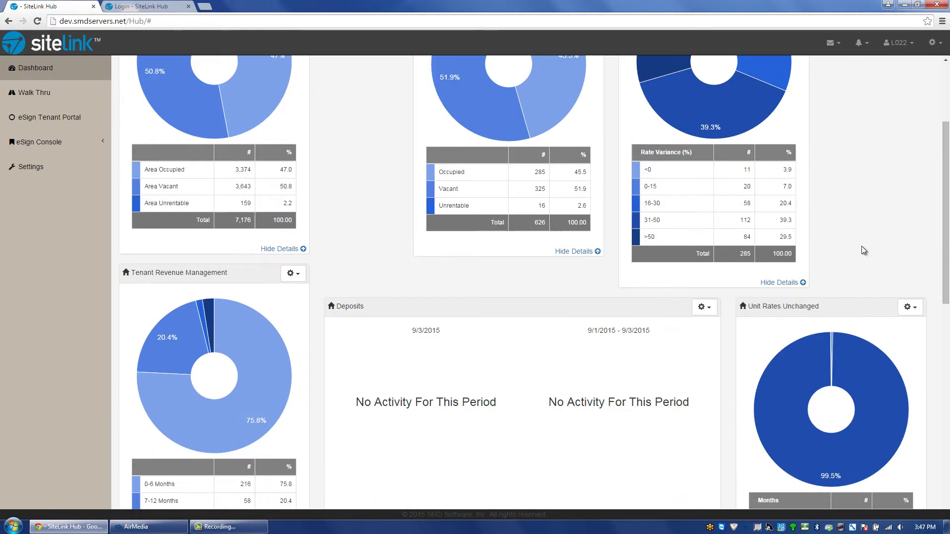
{"action": "scroll", "coordinate": [851, 255], "scroll_direction": "down", "scroll_amount": 1}
{"action": "scroll", "coordinate": [414, 235], "scroll_direction": "down", "scroll_amount": 3}
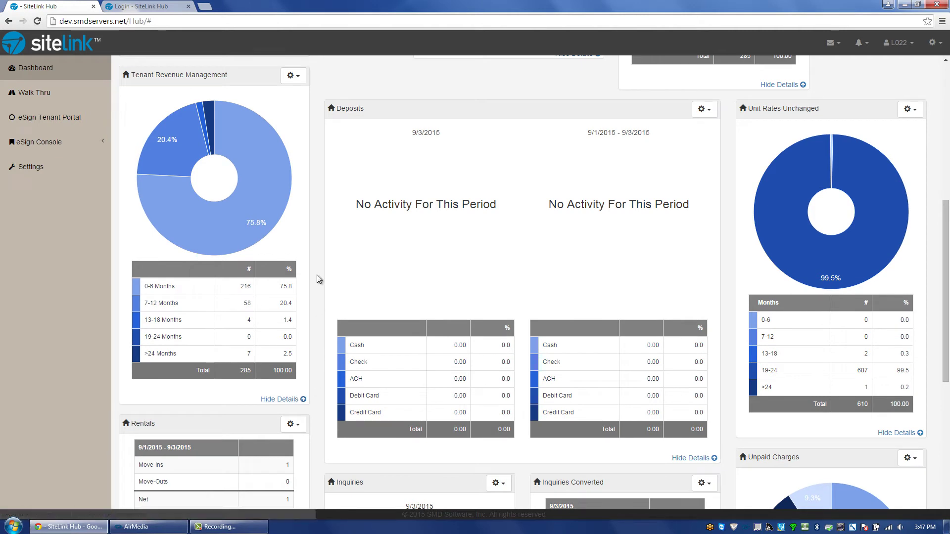
{"action": "left_click", "coordinate": [289, 399]}
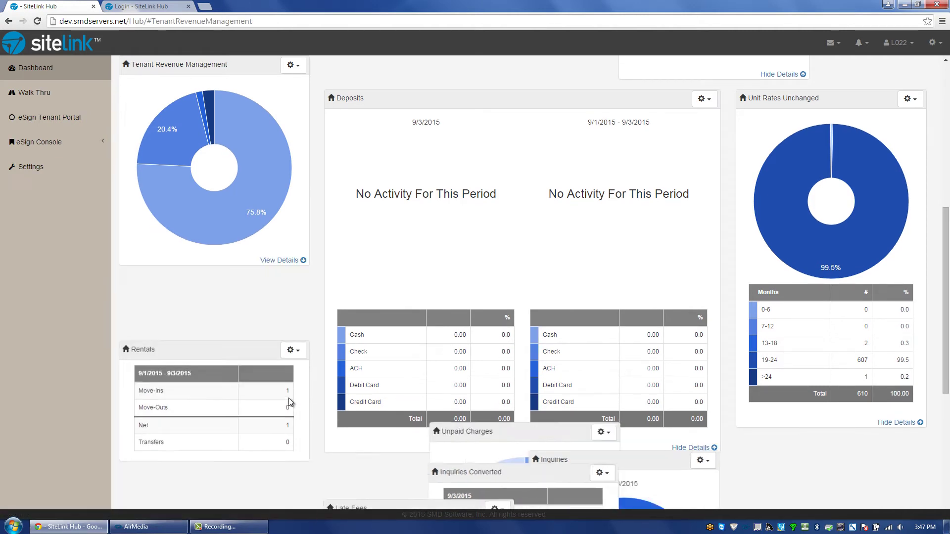
{"action": "left_click", "coordinate": [287, 261]}
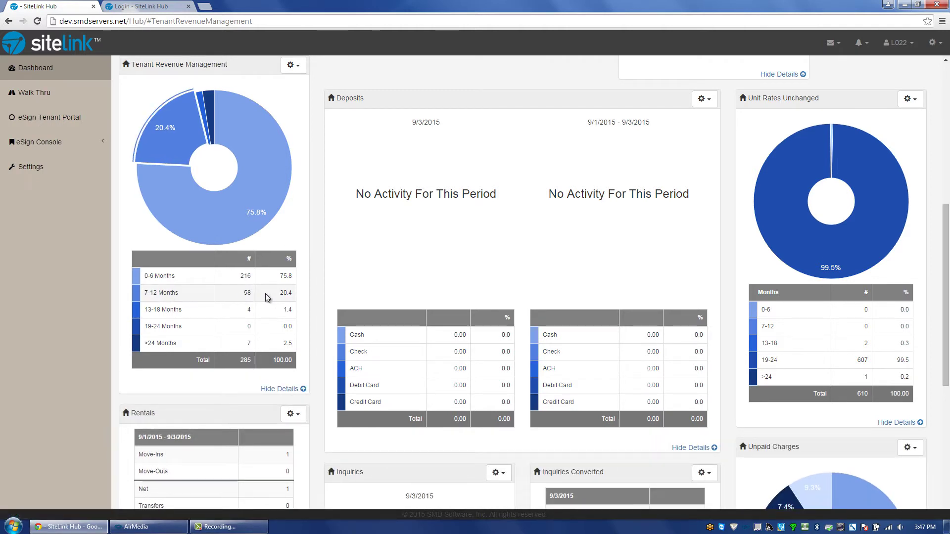
{"action": "left_click", "coordinate": [833, 43]}
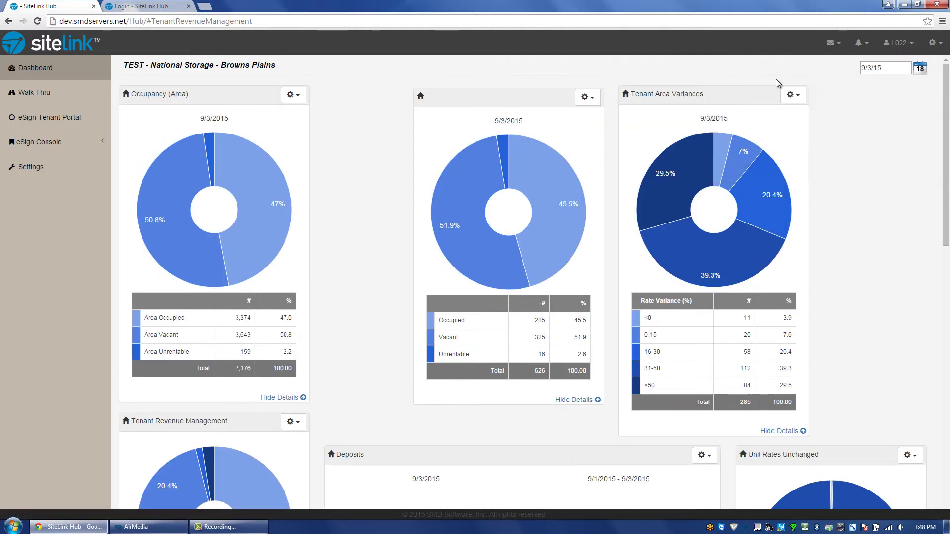
Step: Check the message notifications and the notifications waiting for signature
{"action": "left_click", "coordinate": [839, 47]}
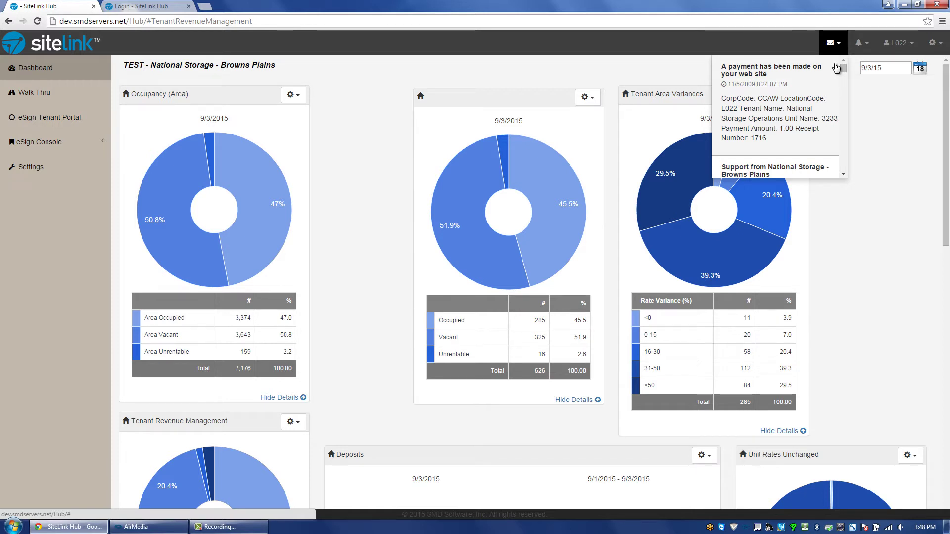
{"action": "left_click", "coordinate": [836, 68]}
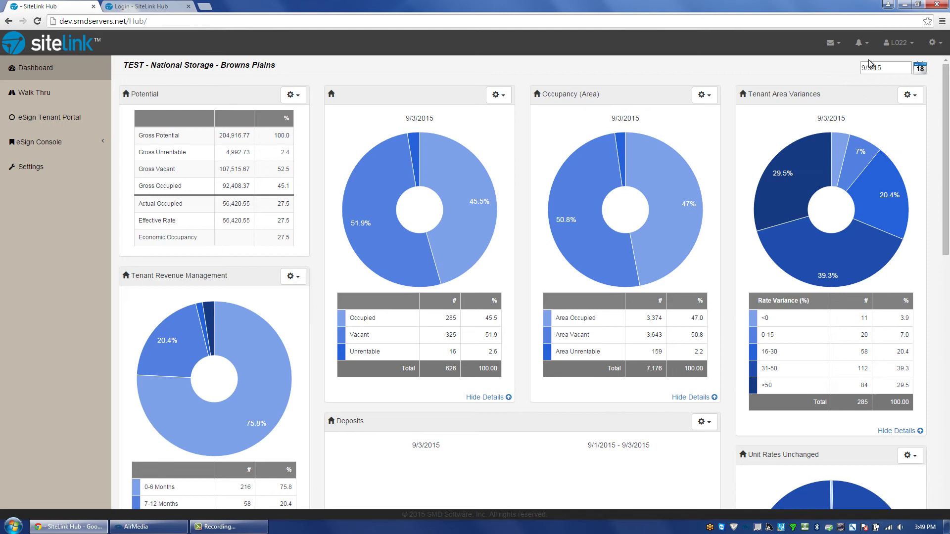
{"action": "left_click", "coordinate": [866, 45]}
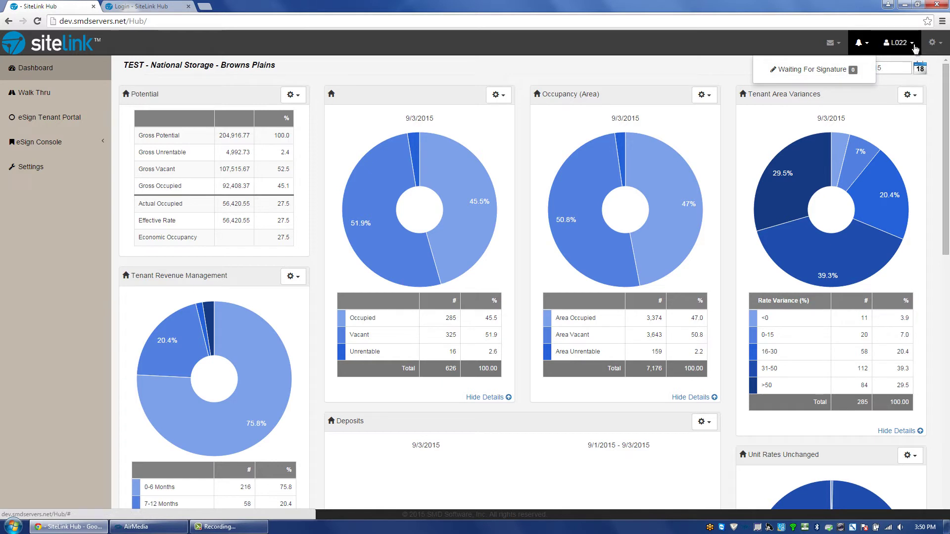
Step: Open Dashboard Settings from the top-bar settings menu
{"action": "left_click", "coordinate": [913, 44]}
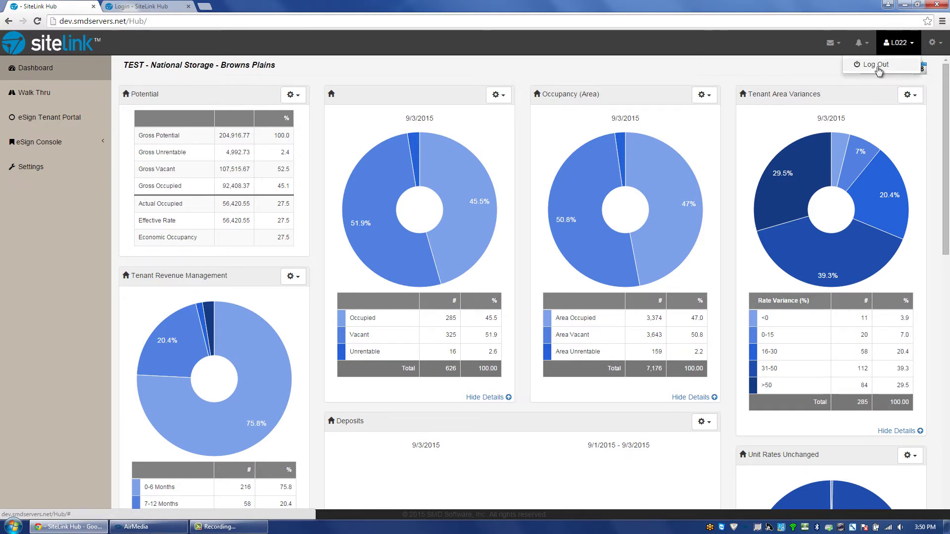
{"action": "left_click", "coordinate": [946, 46]}
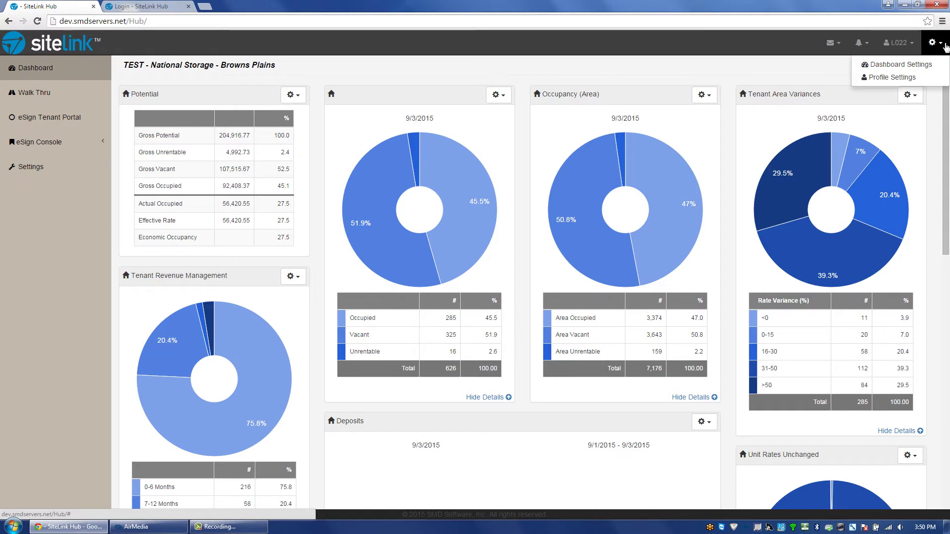
{"action": "left_click", "coordinate": [914, 65]}
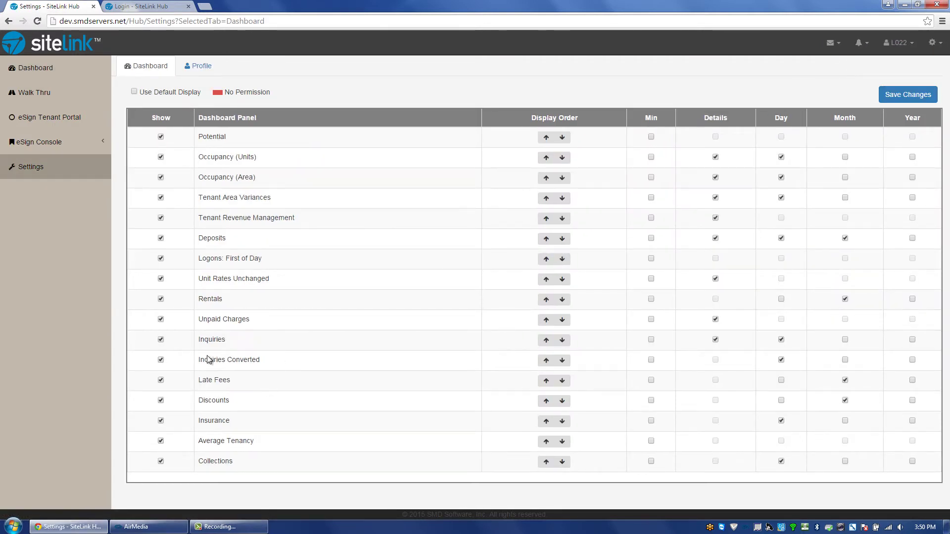
Step: Move Occupancy (Area) and Tenant Revenue Management up, Deposits below Unit Rates Unchanged, and show Occupancy (Area) monthly without details
{"action": "left_click", "coordinate": [160, 239]}
{"action": "left_click", "coordinate": [161, 239]}
{"action": "left_click", "coordinate": [562, 158]}
{"action": "left_click", "coordinate": [563, 198]}
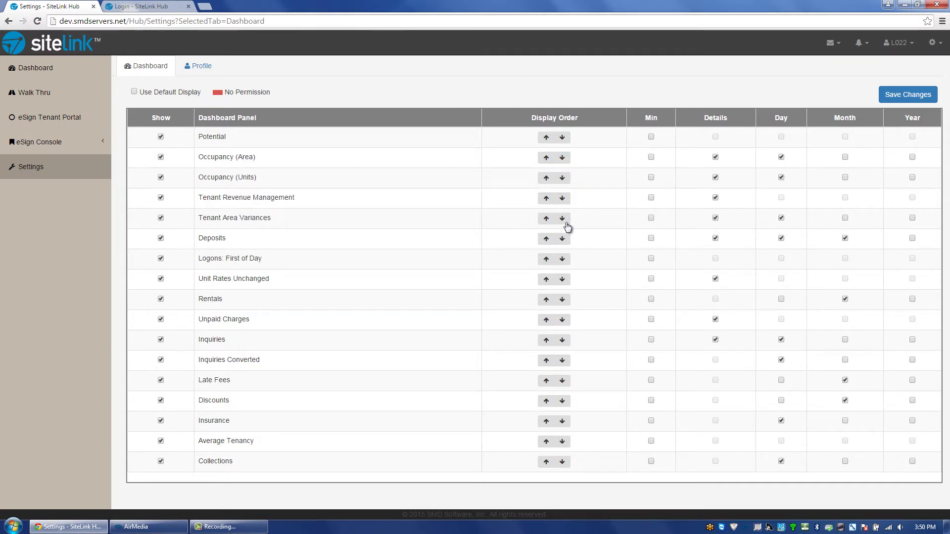
{"action": "left_click", "coordinate": [562, 239]}
{"action": "left_click", "coordinate": [562, 259]}
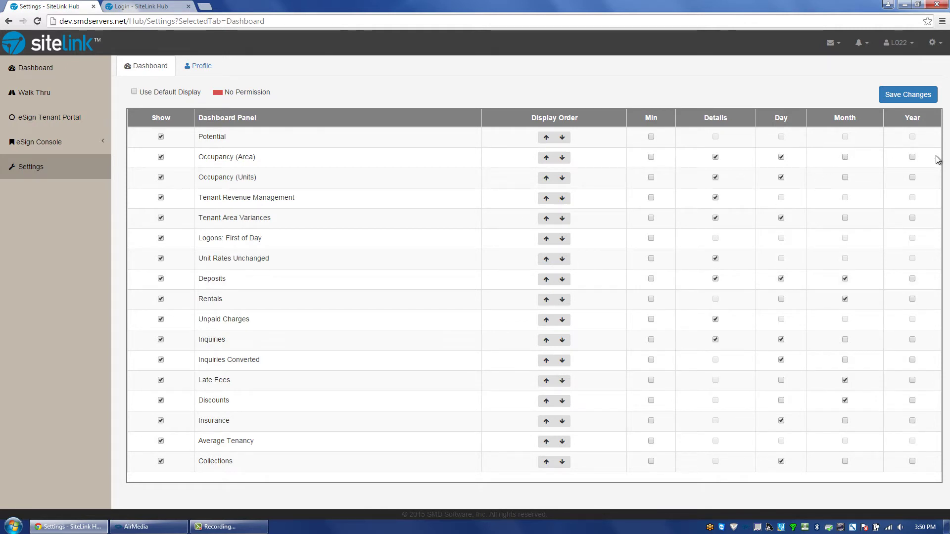
{"action": "left_click", "coordinate": [844, 157]}
{"action": "left_click", "coordinate": [715, 158]}
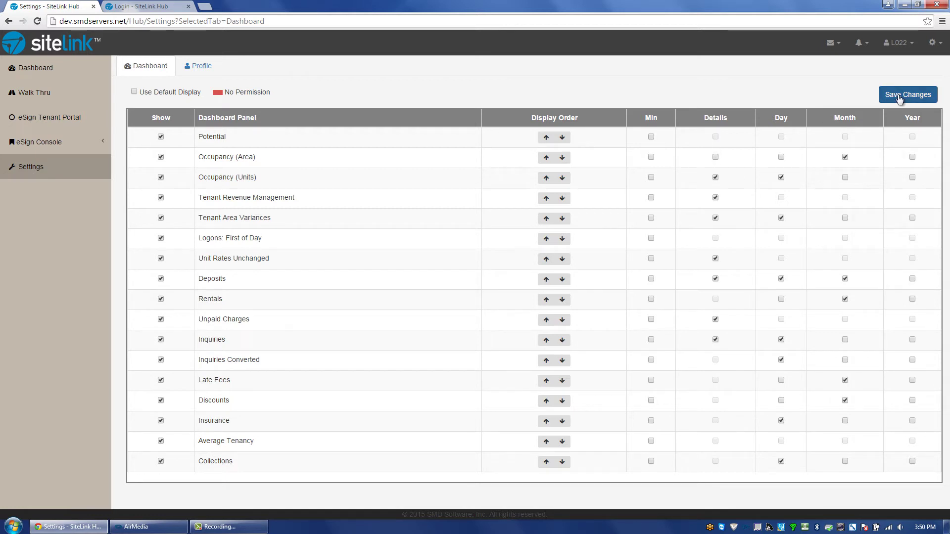
Step: Switch the profile's interface language to Spanish, then back to English (Inglés)
{"action": "left_click", "coordinate": [207, 67]}
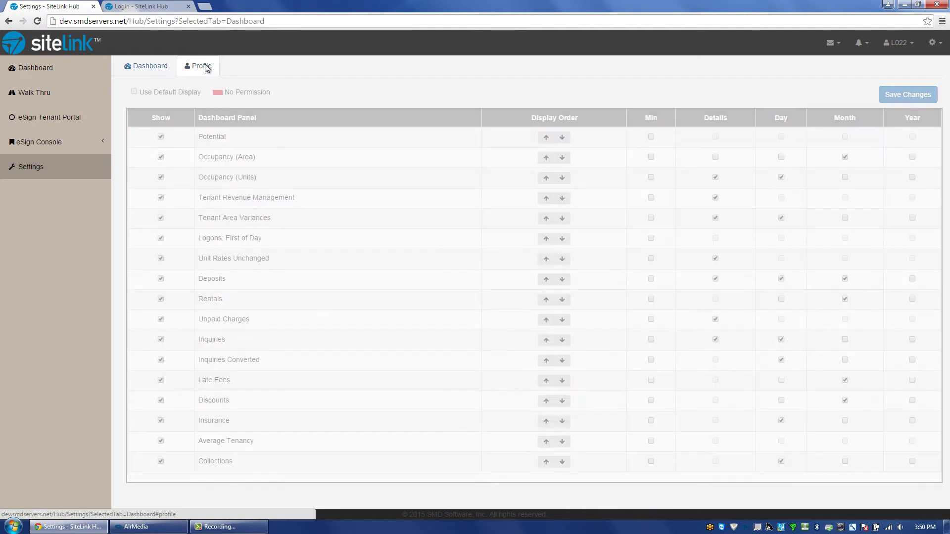
{"action": "left_click", "coordinate": [250, 107]}
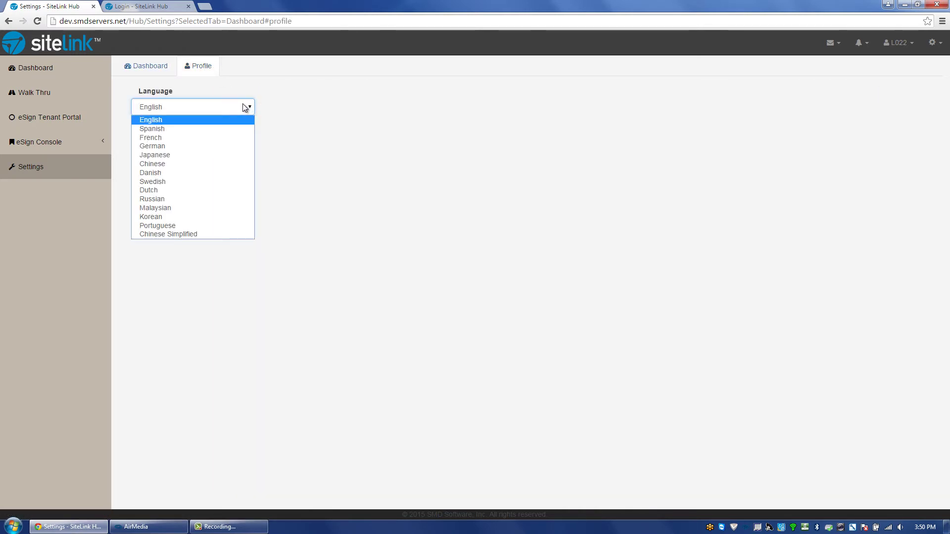
{"action": "left_click", "coordinate": [165, 128]}
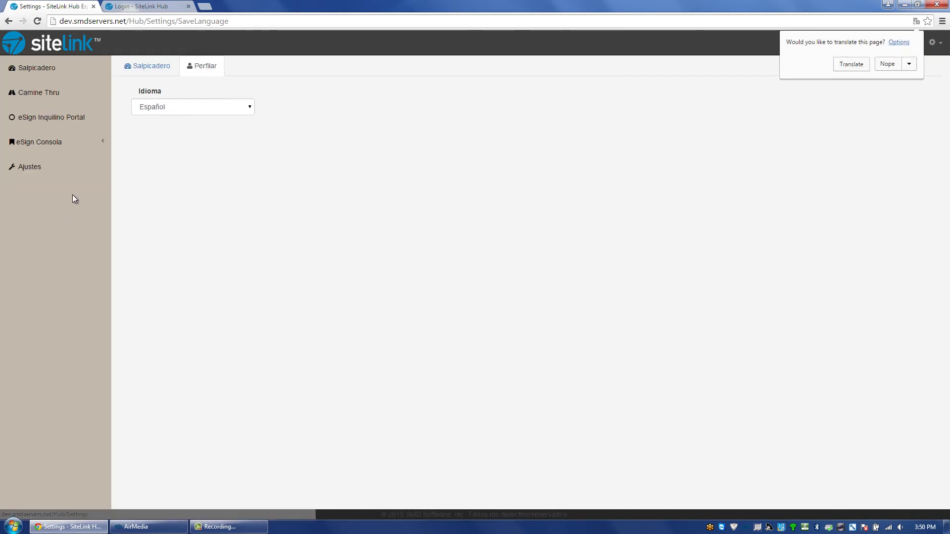
{"action": "left_click", "coordinate": [245, 107]}
{"action": "left_click", "coordinate": [194, 121]}
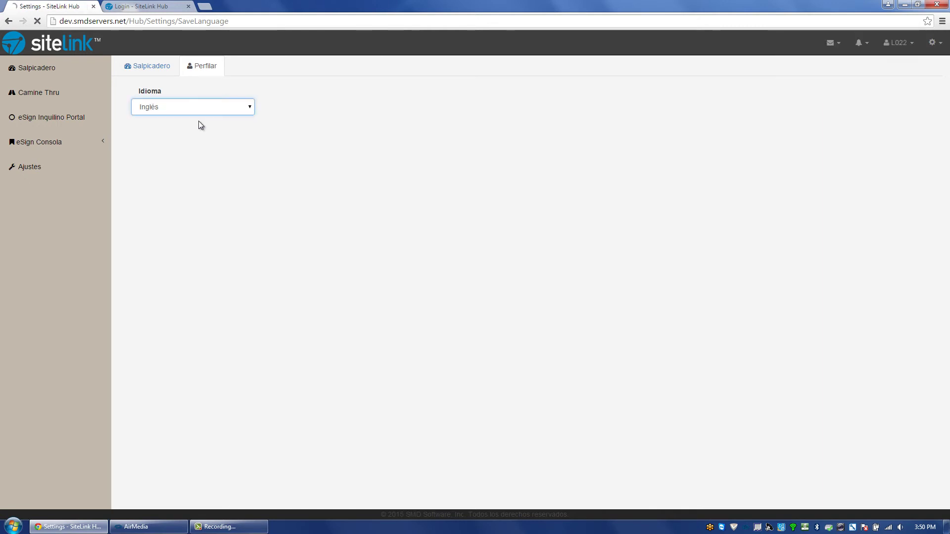
{"action": "left_click", "coordinate": [224, 107]}
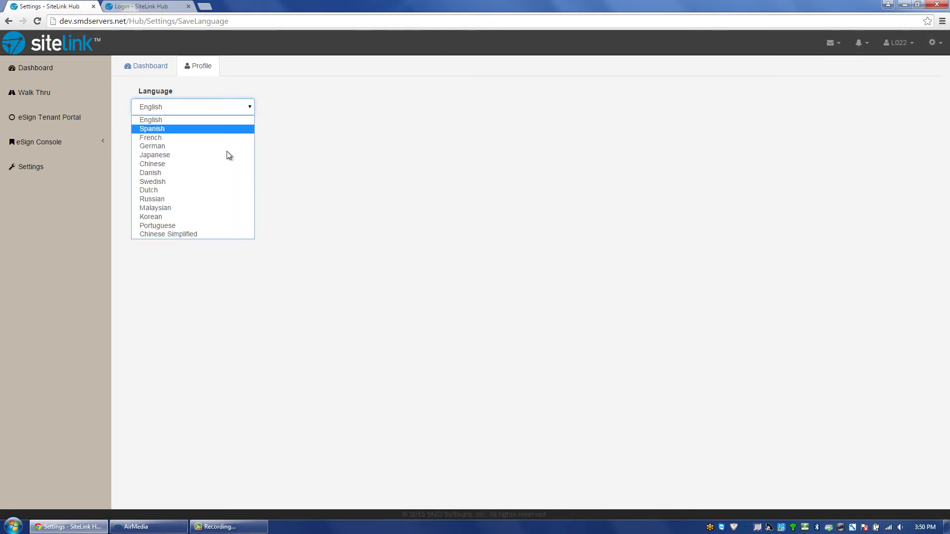
{"action": "left_click", "coordinate": [282, 87]}
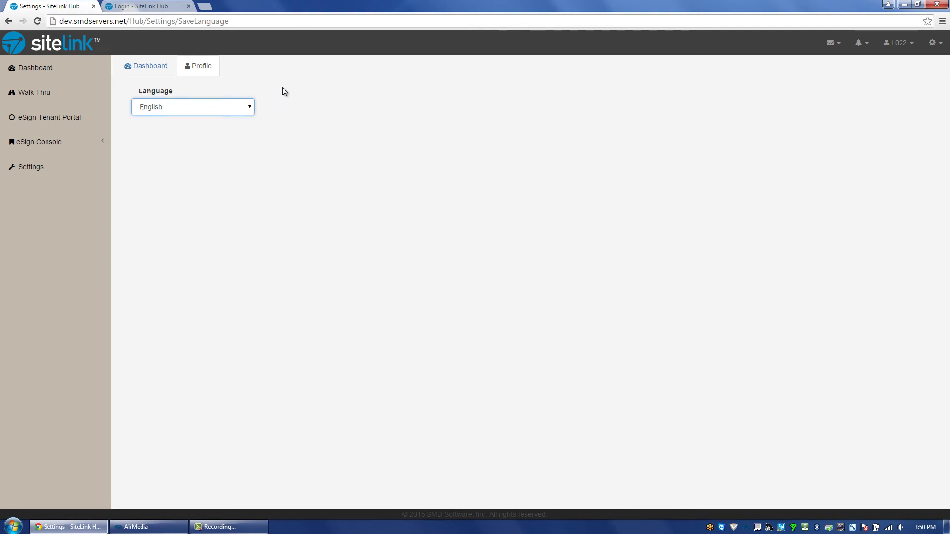
Step: View the Walk Thru units 1001 to 3016, then return to the SiteLink Hub dashboard tab
{"action": "left_click", "coordinate": [52, 69]}
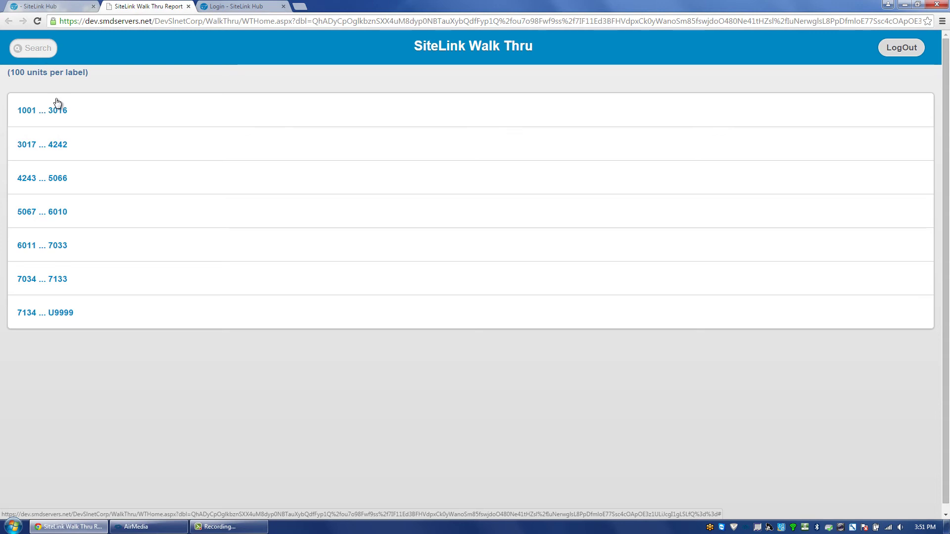
{"action": "left_click", "coordinate": [57, 117]}
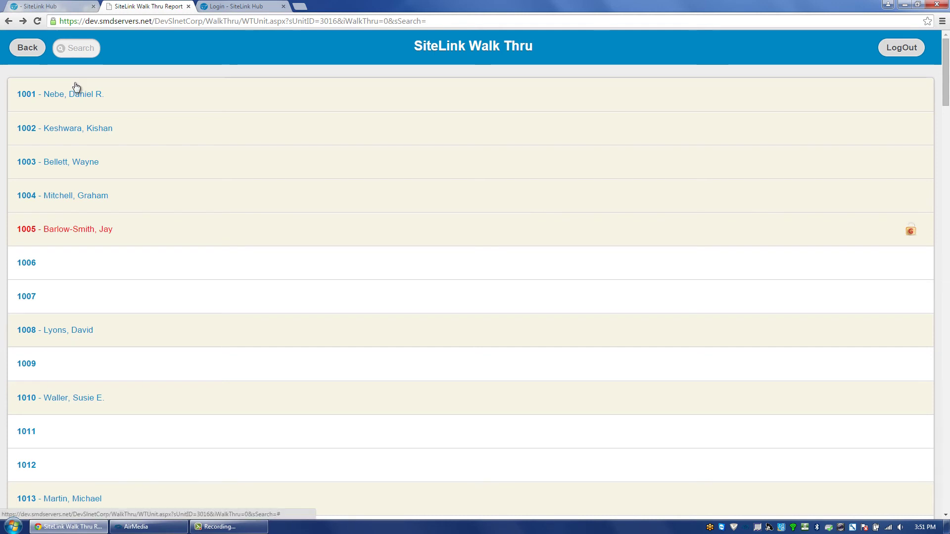
{"action": "left_click", "coordinate": [50, 6]}
{"action": "left_click", "coordinate": [58, 118]}
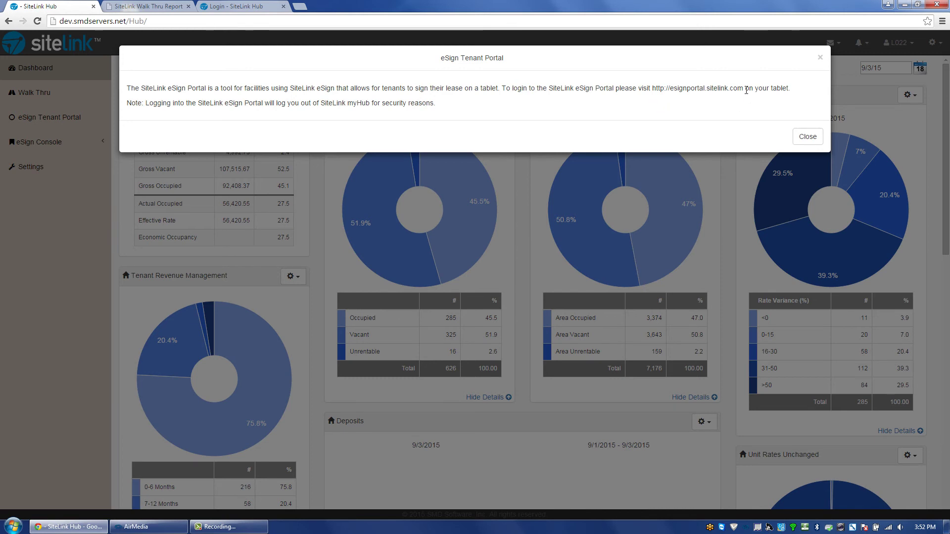
{"action": "left_click_drag", "start_coordinate": [746, 91], "coordinate": [643, 87]}
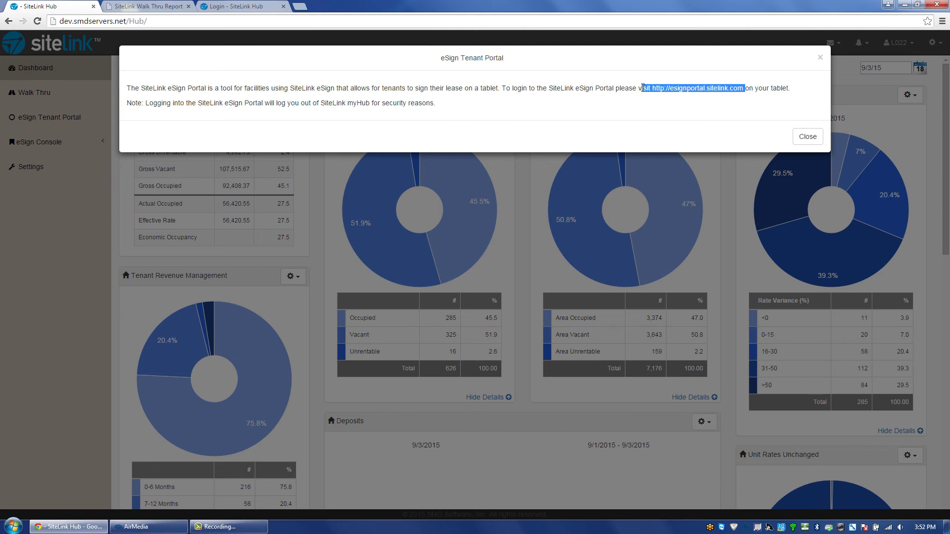
{"action": "key", "text": "Escape"}
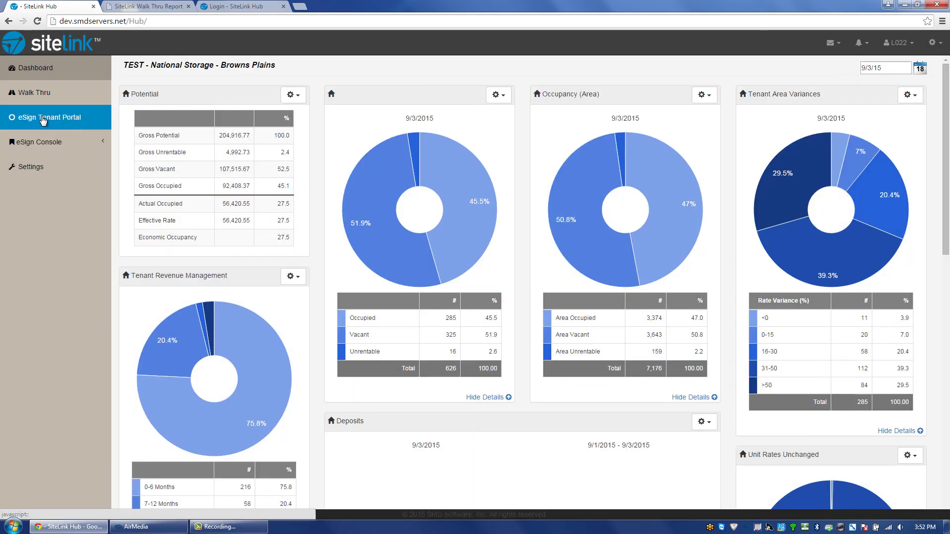
Step: Open esignportal.sitelink.com in a new tab and log in to see the Recent Move Ins
{"action": "left_click", "coordinate": [300, 7]}
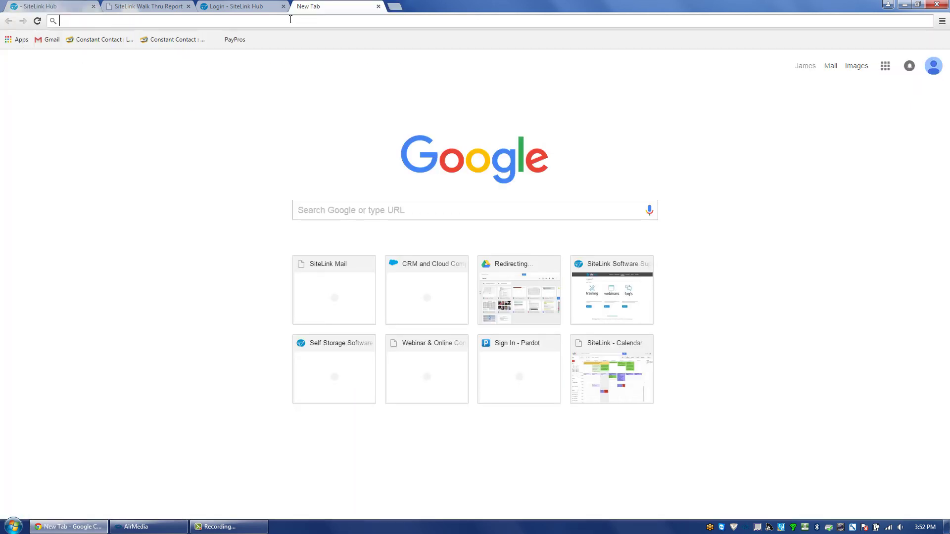
{"action": "type", "text": "esignportal.sitelink.com"}
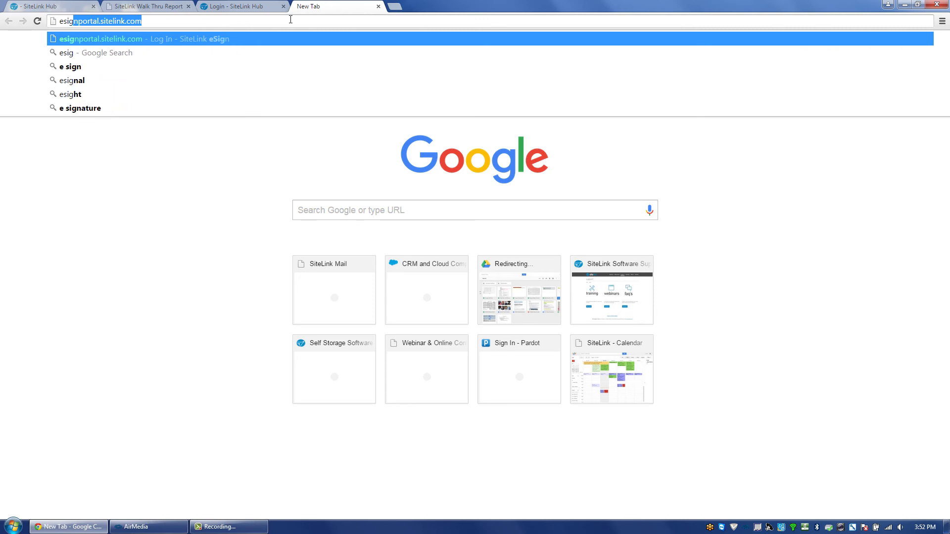
{"action": "key", "text": "Right"}
{"action": "key", "text": "Return"}
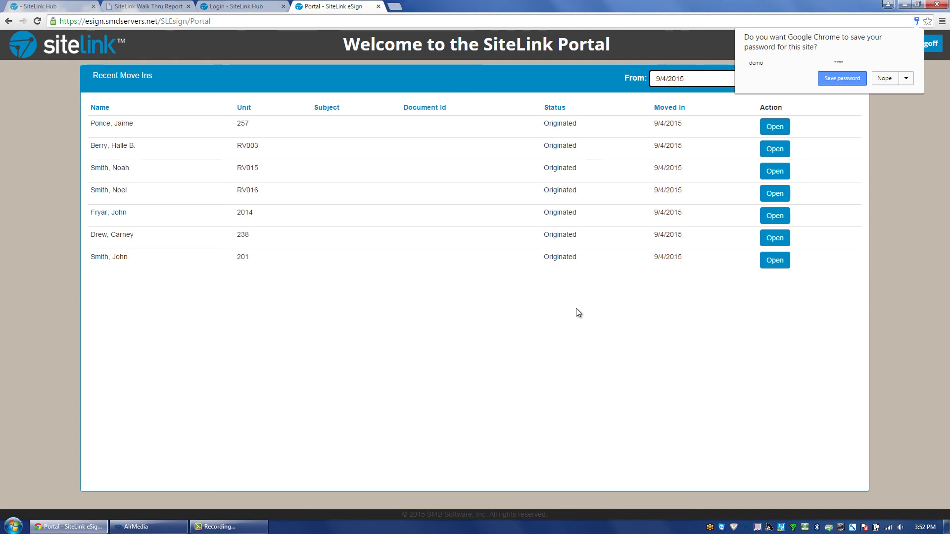
{"action": "left_click", "coordinate": [764, 129]}
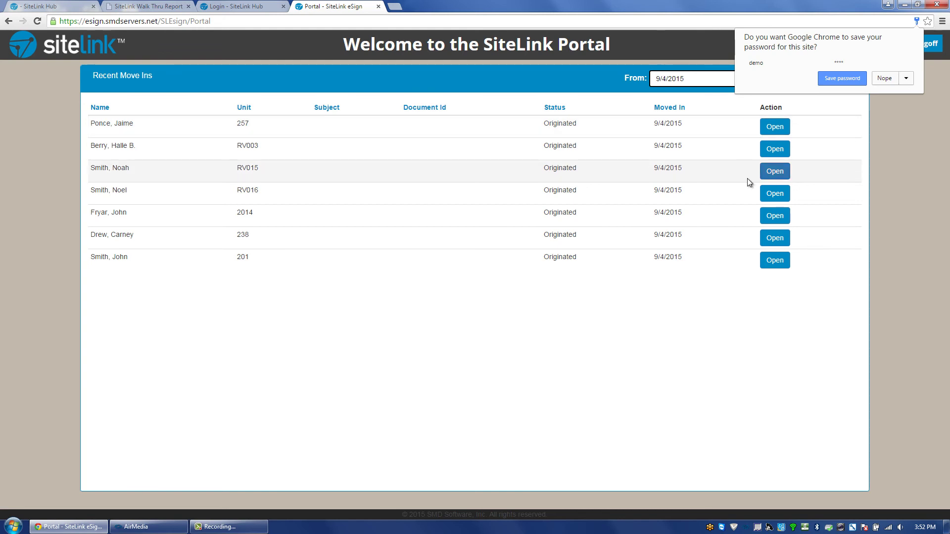
{"action": "left_click", "coordinate": [335, 25]}
Step: Load sitelink.com/esign, open the GET STARTED TODAY guide, then return to the myHub tab
{"action": "type", "text": "sitelink.com"}
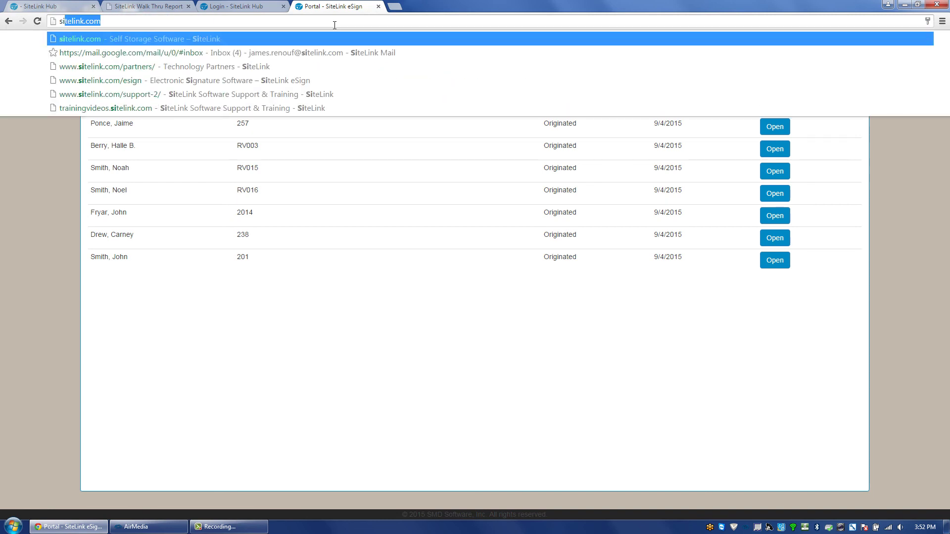
{"action": "key", "text": "End"}
{"action": "type", "text": "/"}
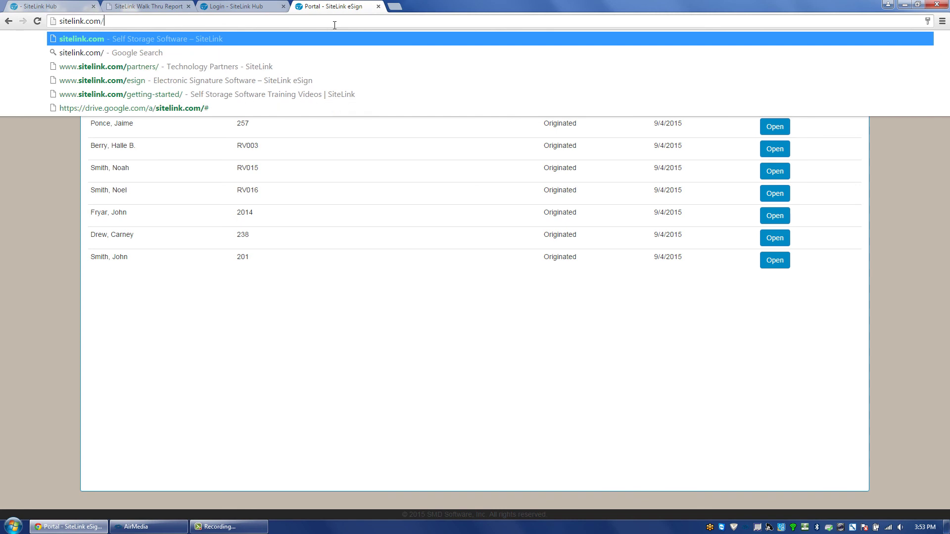
{"action": "type", "text": "esign"}
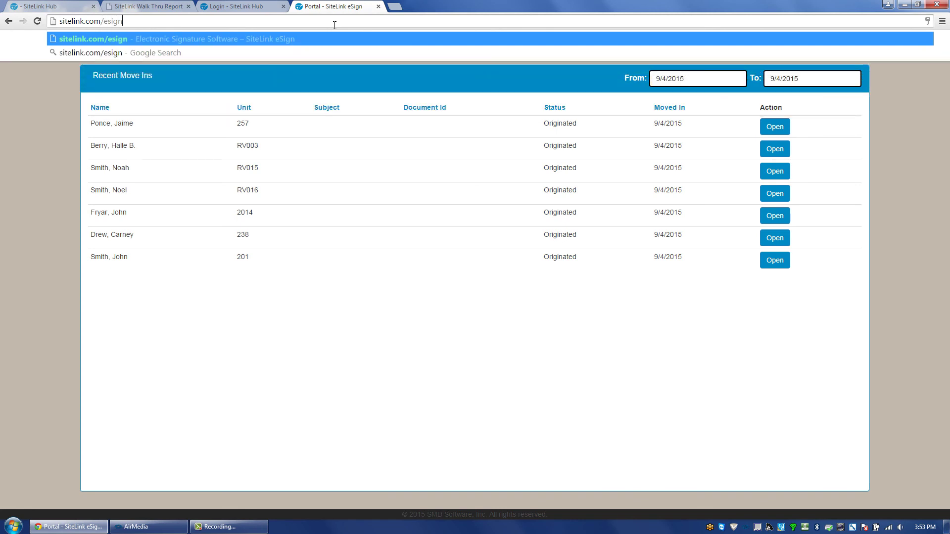
{"action": "key", "text": "Return"}
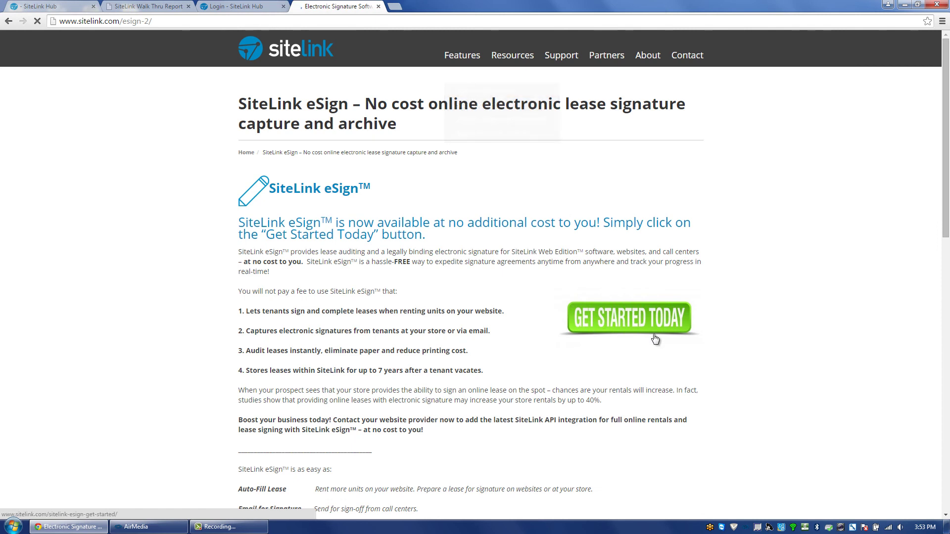
{"action": "left_click", "coordinate": [655, 339]}
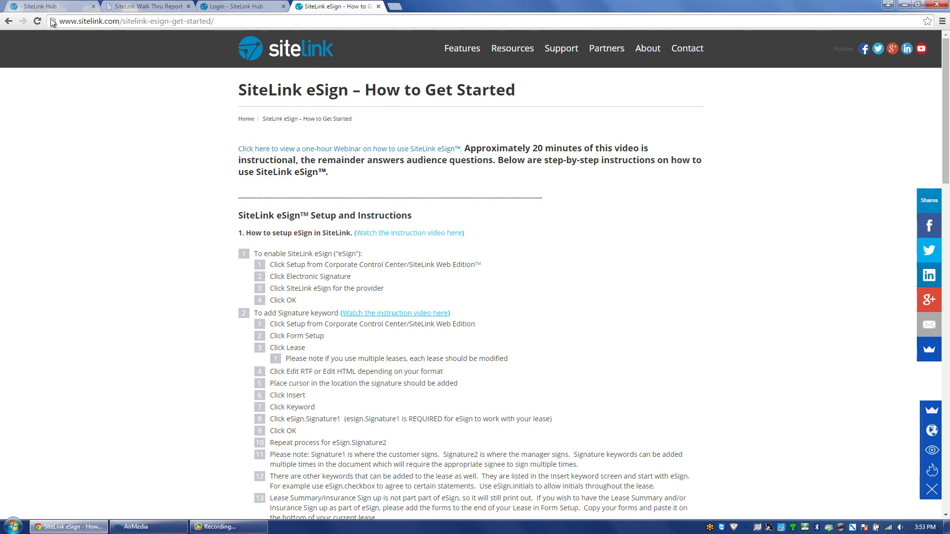
{"action": "left_click", "coordinate": [68, 5]}
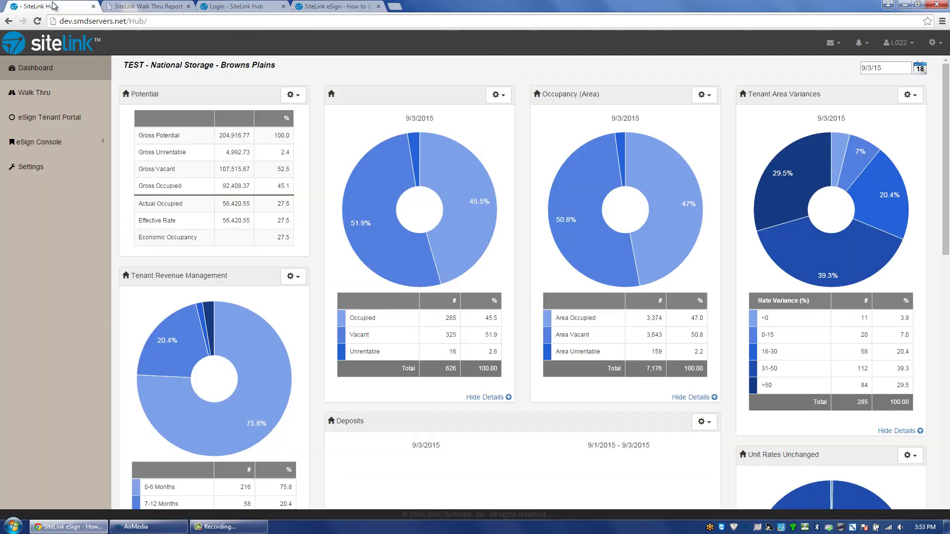
Step: Open Settings from the sidebar and show the gear menu's Dashboard and Profile Settings options
{"action": "left_click", "coordinate": [37, 168]}
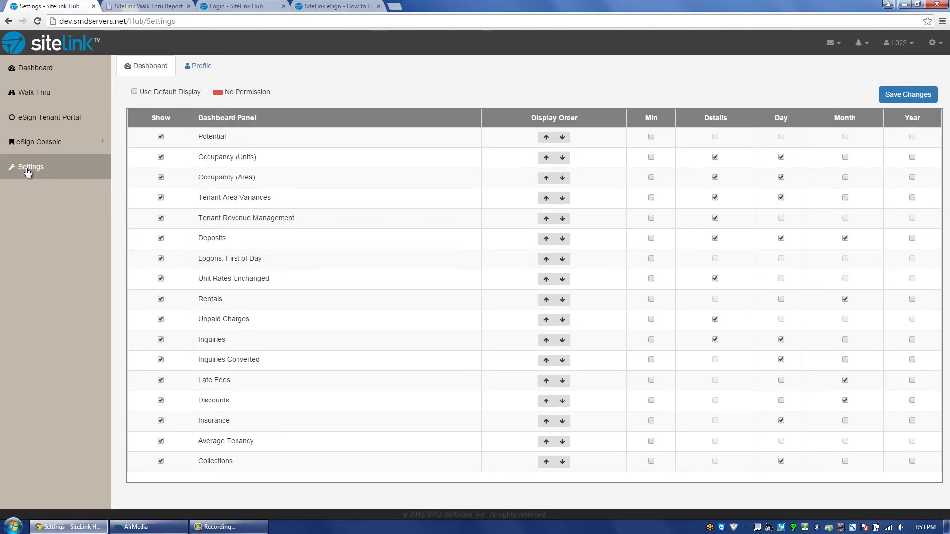
{"action": "left_click", "coordinate": [939, 45]}
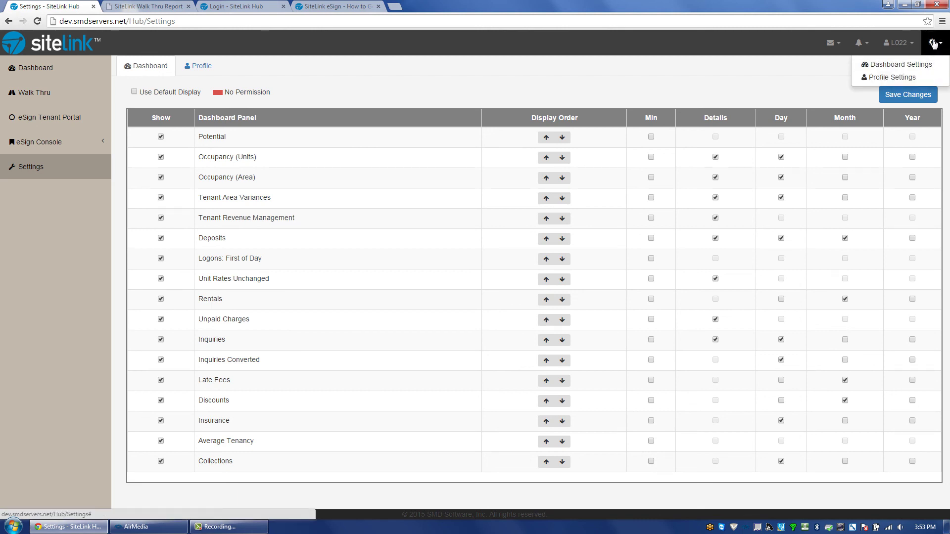